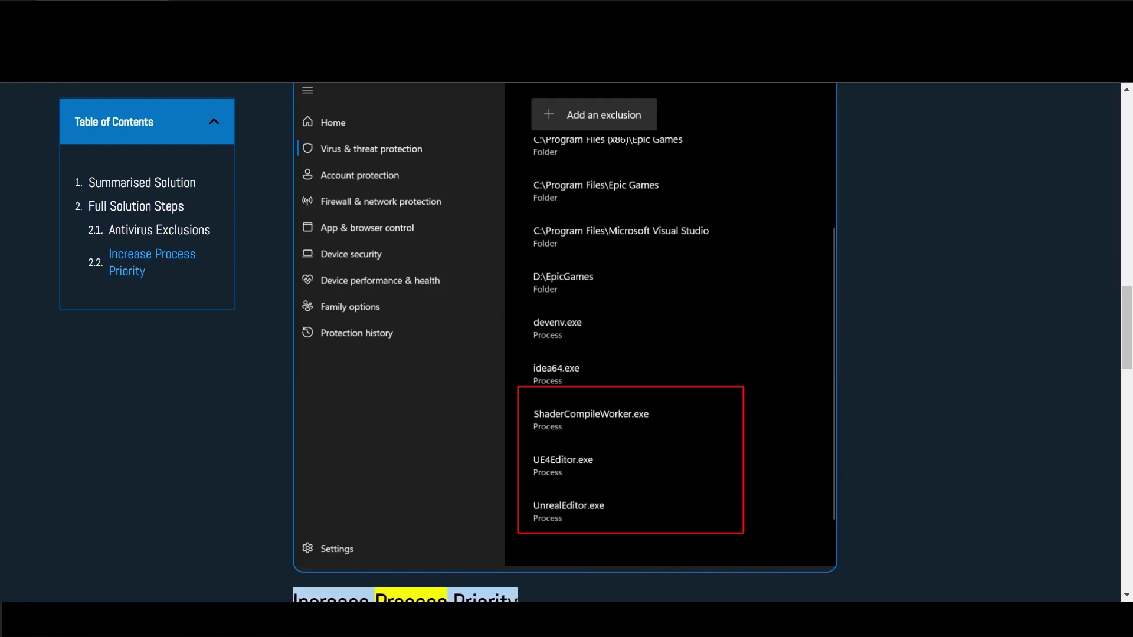
scroll(565, 336, down, 2)
scroll(565, 354, down, 1)
scroll(565, 354, down, 1)
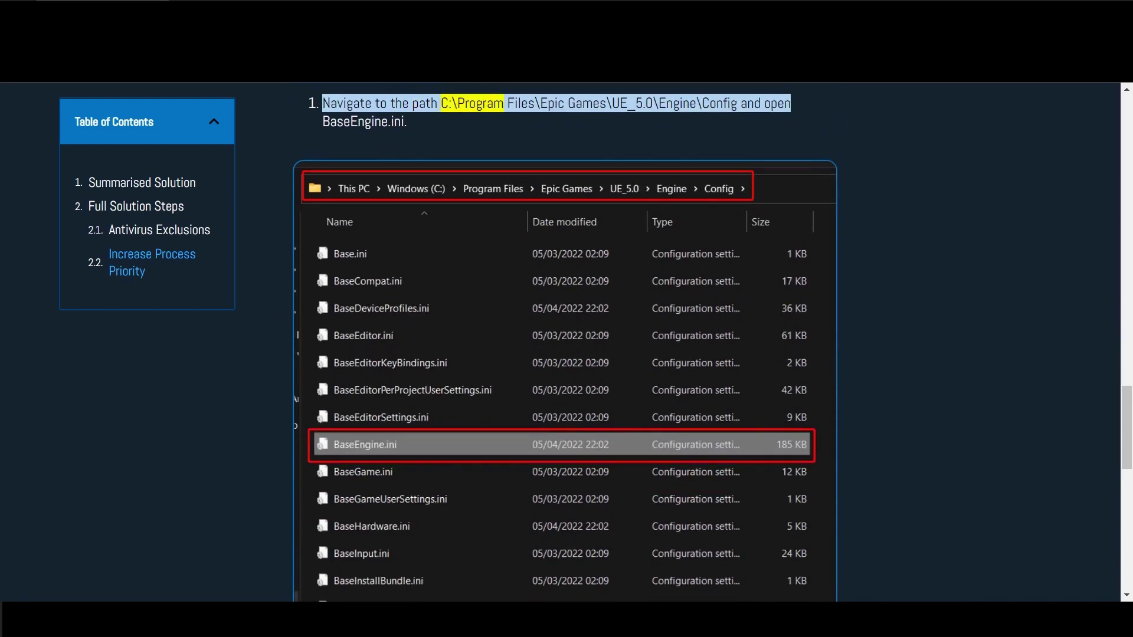
scroll(565, 355, down, 1)
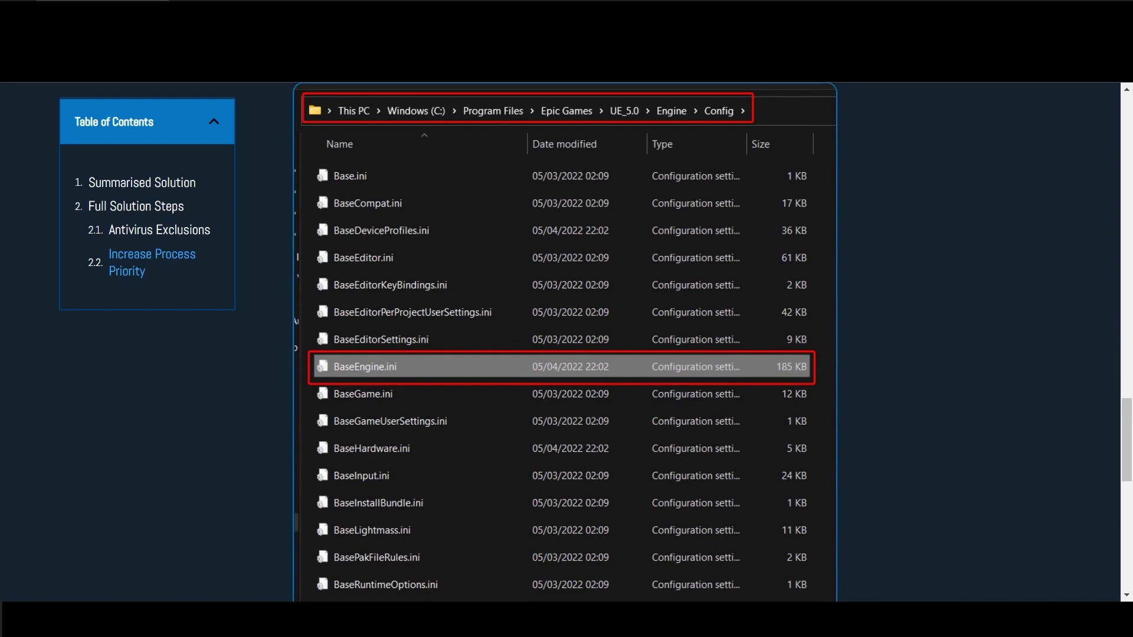
scroll(566, 341, down, 1)
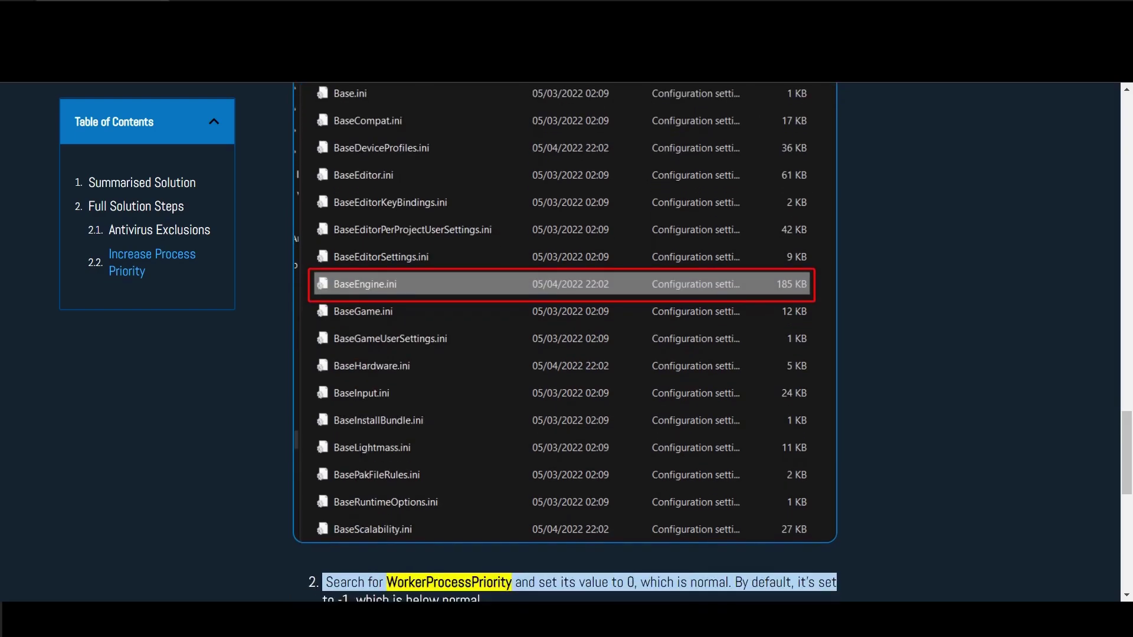
scroll(566, 341, down, 4)
scroll(567, 342, down, 1)
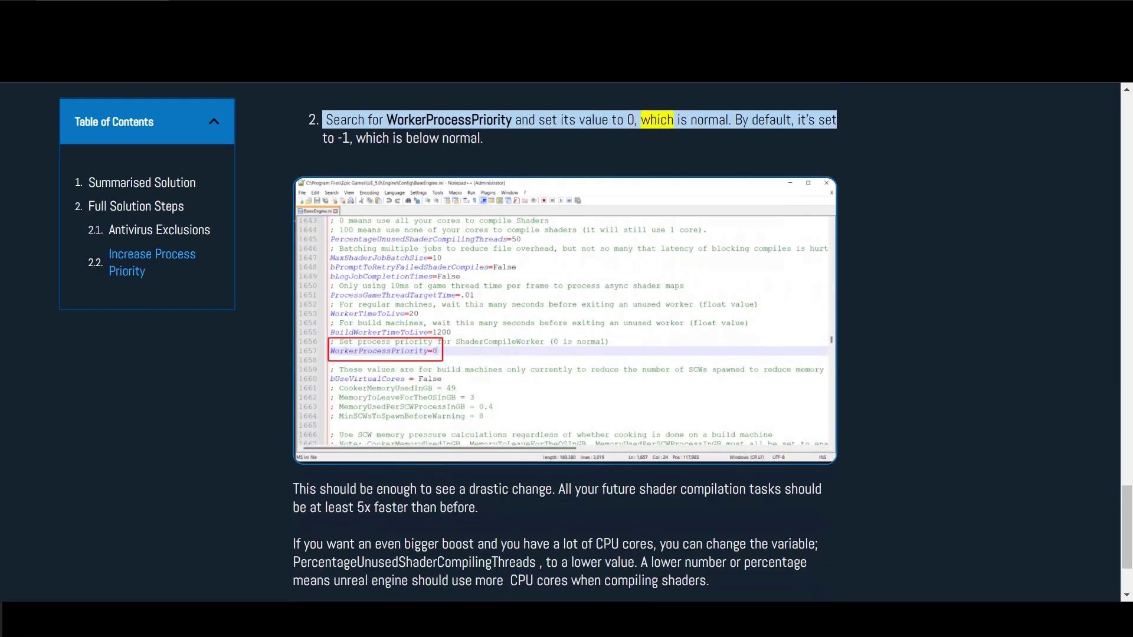